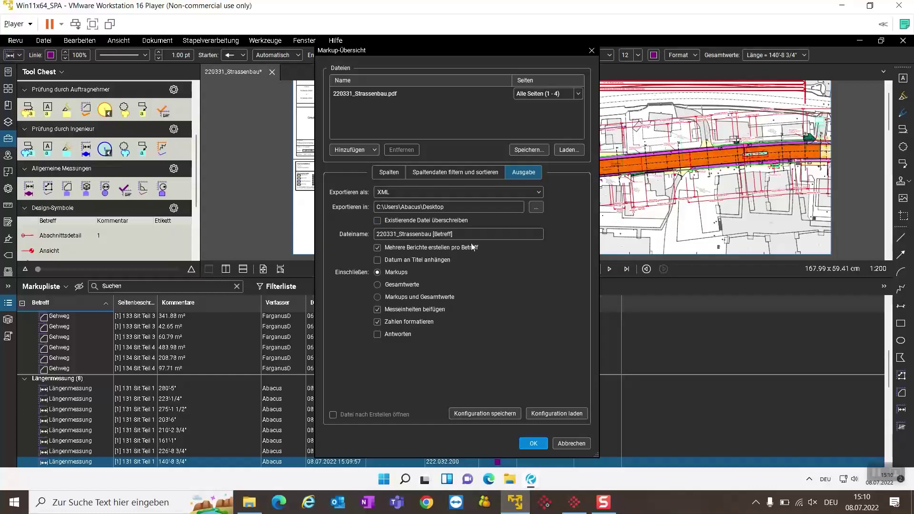
Step: Limit the XML markup export to the columns Betreff, Etikett, Länge, Breite, Höhe and Fläche, and run the export
{"action": "left_click", "coordinate": [386, 174]}
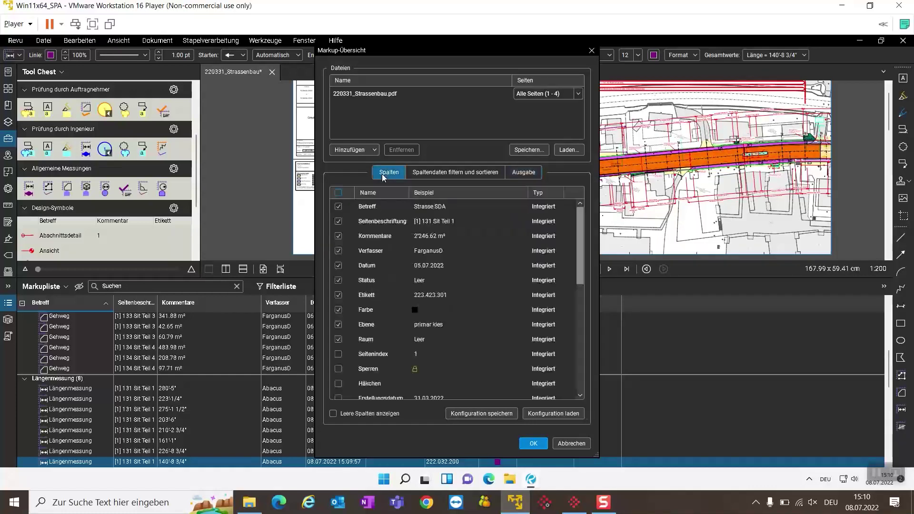
{"action": "left_click", "coordinate": [339, 193]}
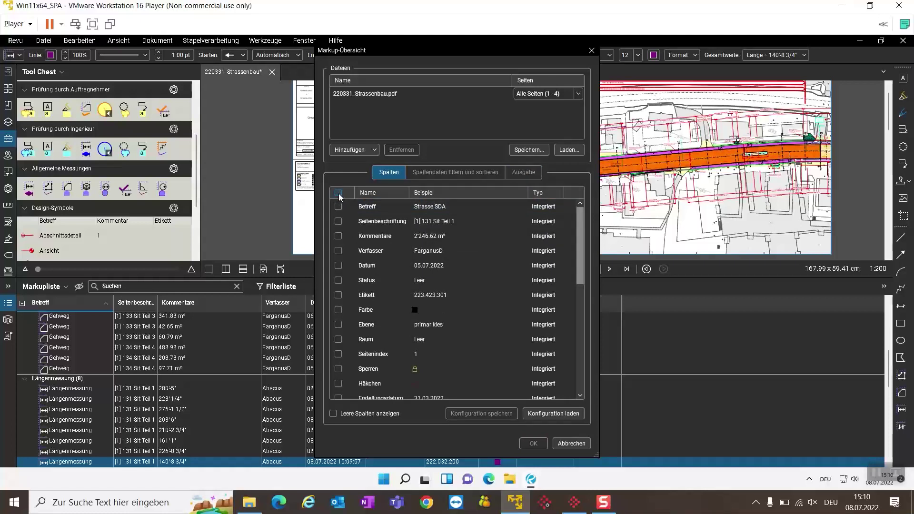
{"action": "left_click", "coordinate": [338, 206]}
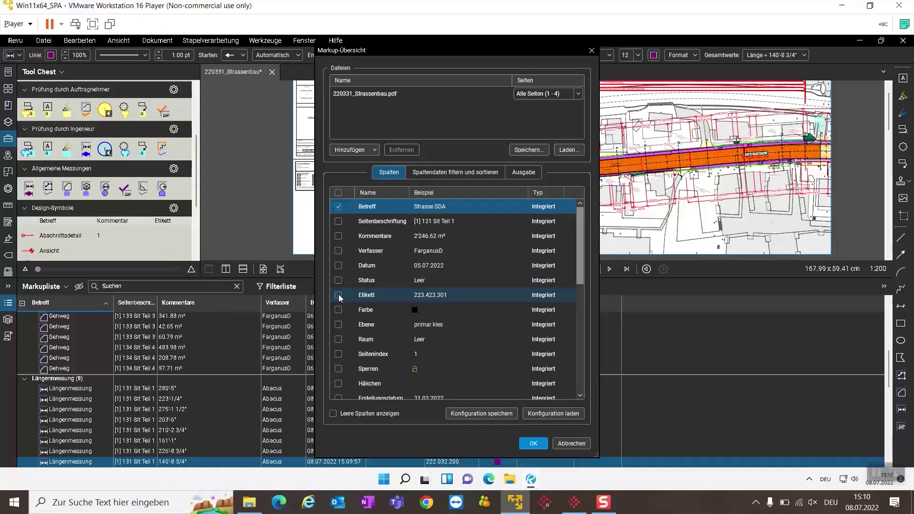
{"action": "left_click", "coordinate": [338, 296]}
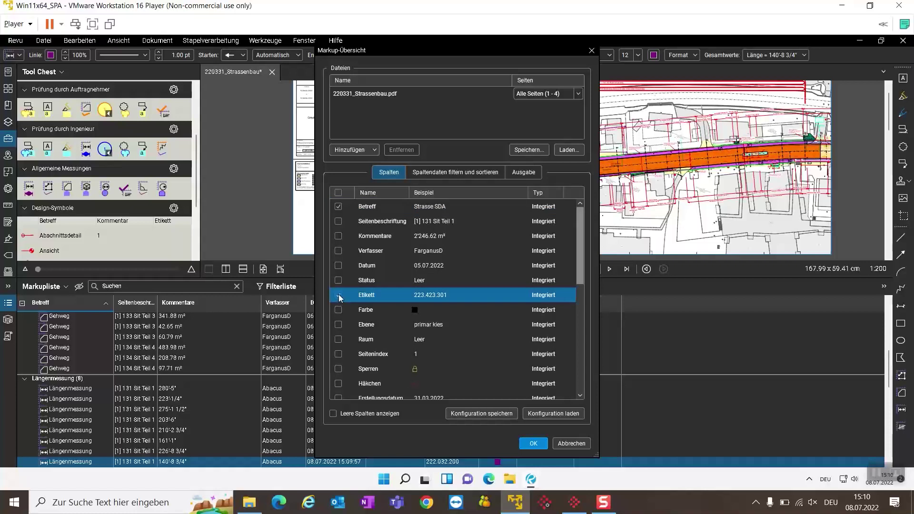
{"action": "scroll", "coordinate": [341, 306], "scroll_direction": "down", "scroll_amount": 2}
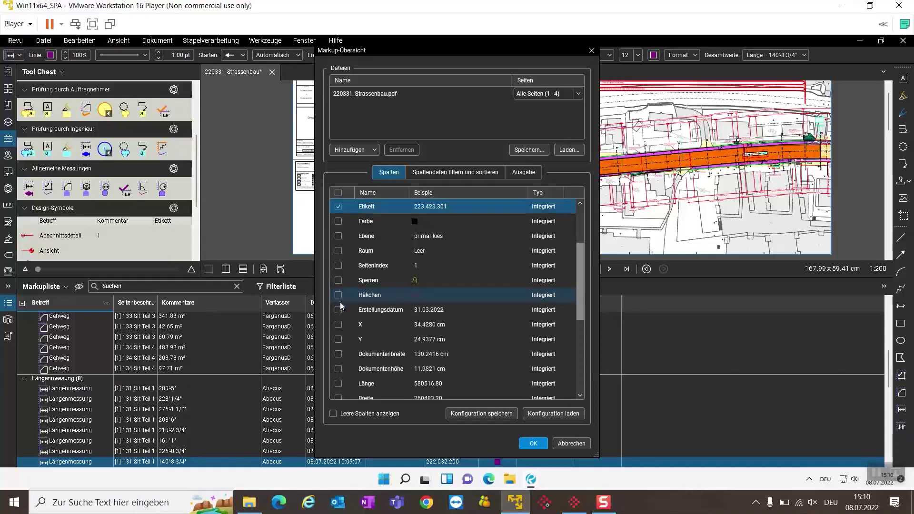
{"action": "scroll", "coordinate": [340, 305], "scroll_direction": "down", "scroll_amount": 2}
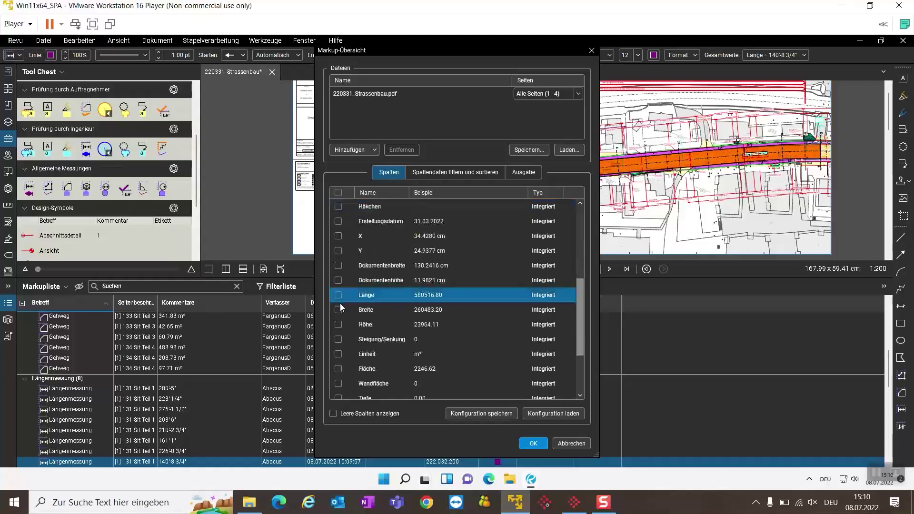
{"action": "left_click", "coordinate": [338, 310]}
{"action": "left_click", "coordinate": [338, 324]}
{"action": "left_click", "coordinate": [339, 295]}
{"action": "left_click", "coordinate": [338, 369]}
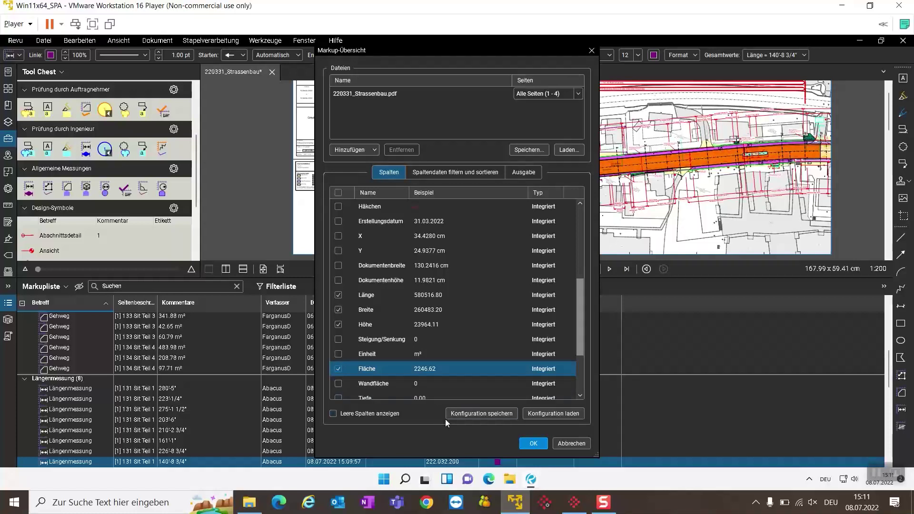
{"action": "left_click", "coordinate": [528, 444]}
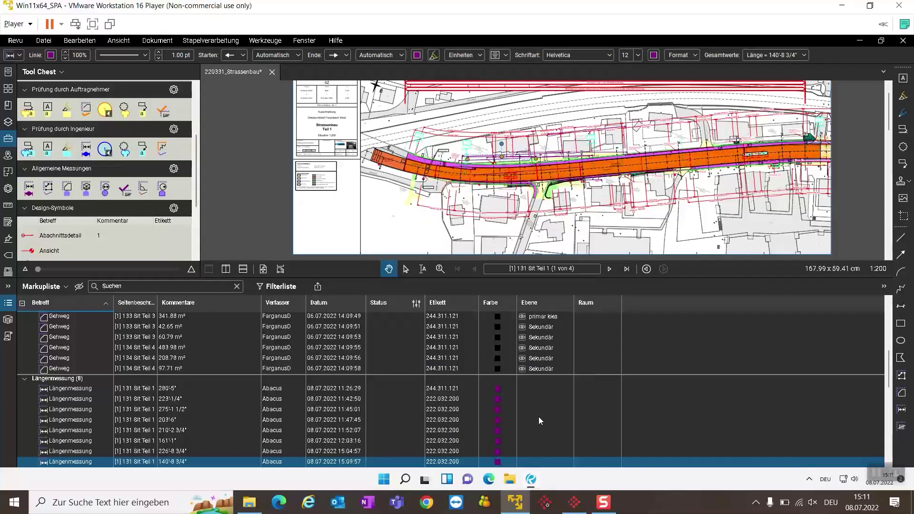
Step: Switch to AXbau and start an NPK-based Bluebeam measurement import into a new protocol
{"action": "left_click", "coordinate": [573, 503]}
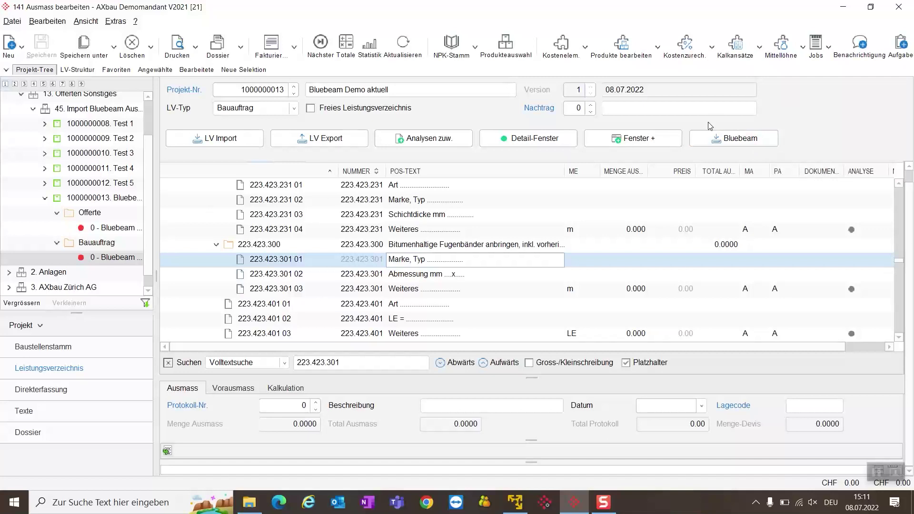
{"action": "left_click", "coordinate": [756, 144]}
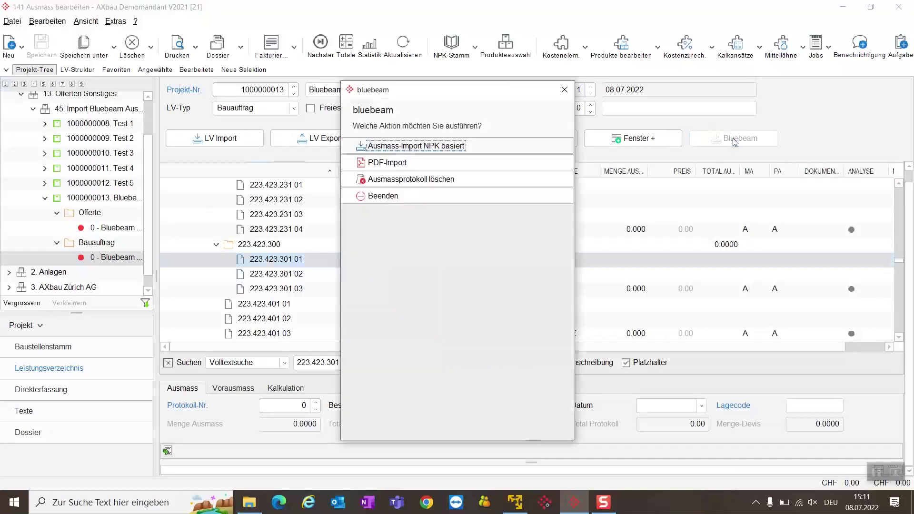
{"action": "left_click", "coordinate": [449, 150]}
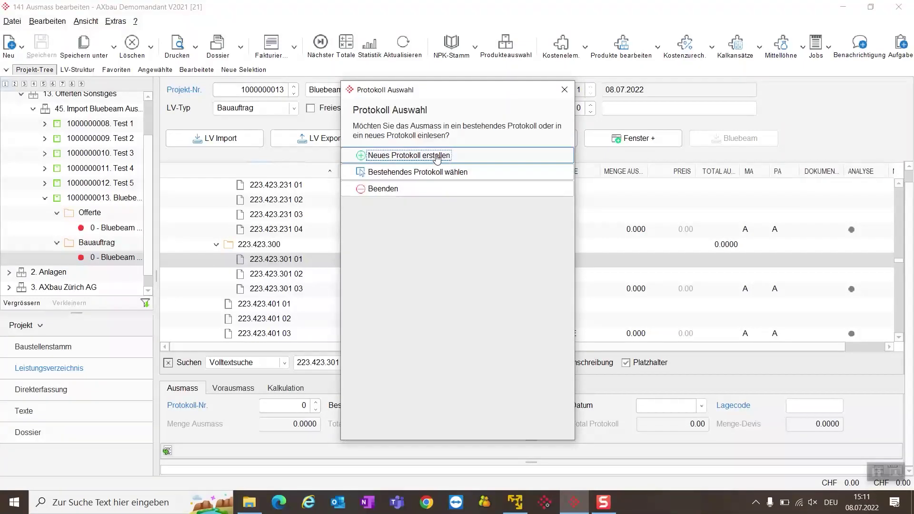
{"action": "left_click", "coordinate": [437, 156]}
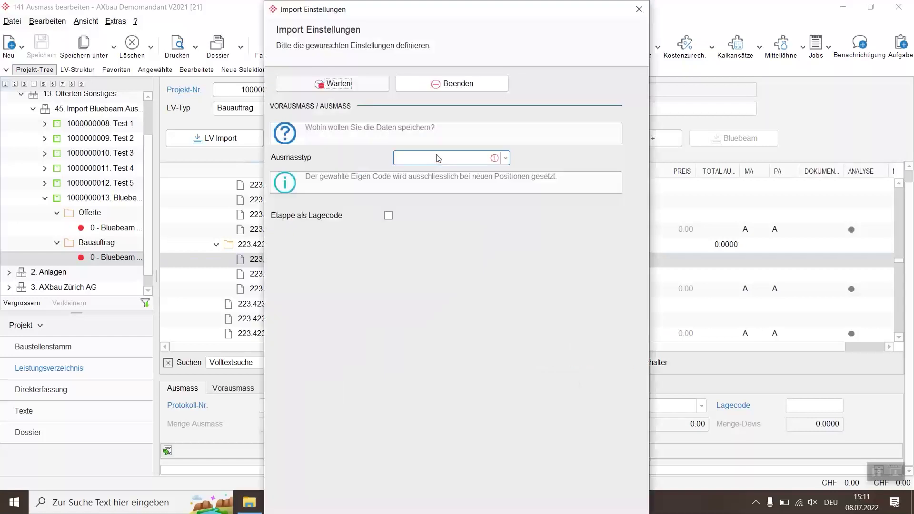
Step: Set the import's Ausmasstyp to Ausmass and save the import settings
{"action": "left_click", "coordinate": [438, 159]}
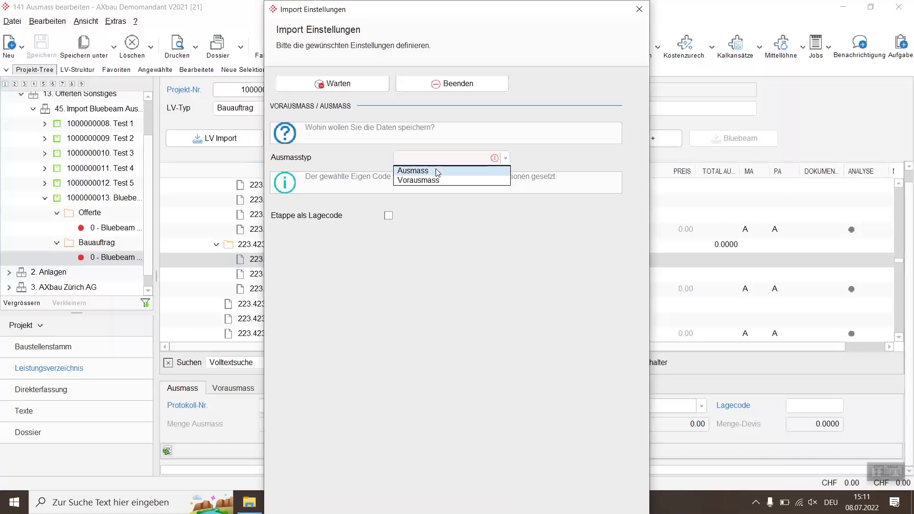
{"action": "left_click", "coordinate": [436, 170]}
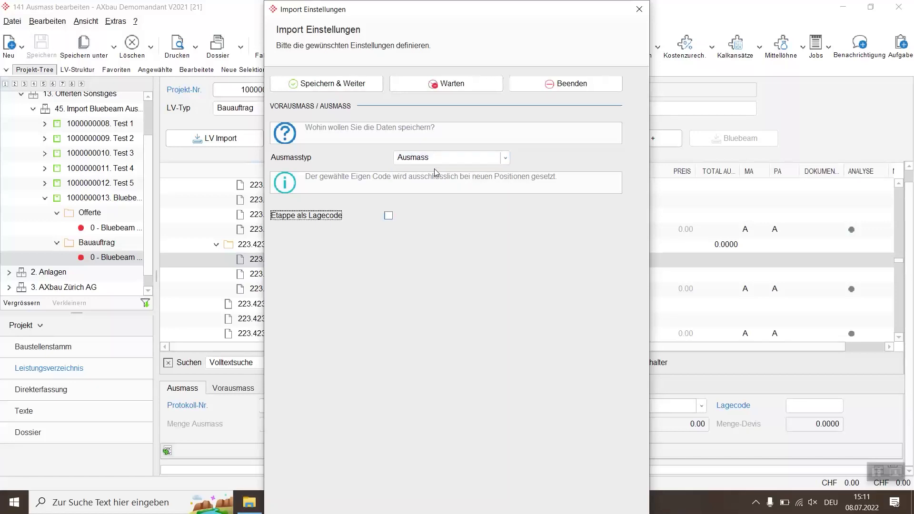
{"action": "left_click", "coordinate": [332, 84]}
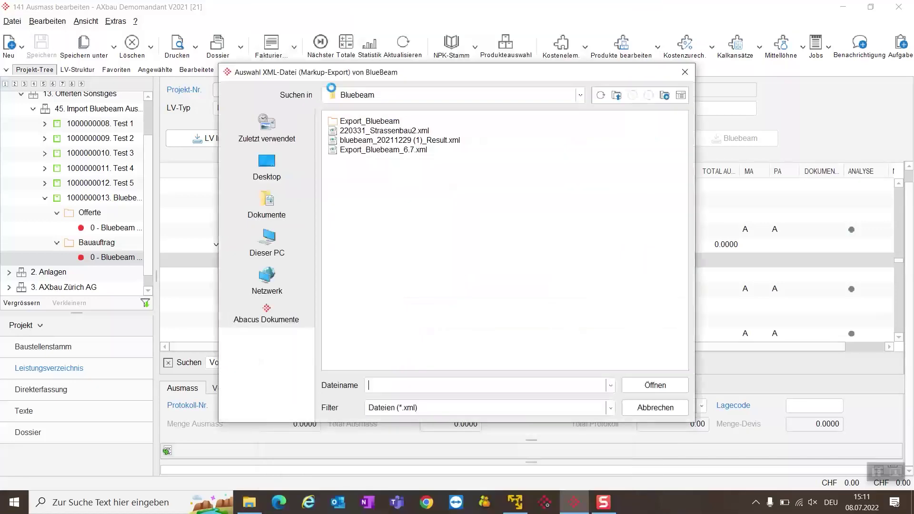
Step: Import Export_Bluebeam_6.7.xml for existing LV positions only, and show the imported measurements in Direkterfassung
{"action": "left_click", "coordinate": [379, 150]}
{"action": "left_click", "coordinate": [675, 384]}
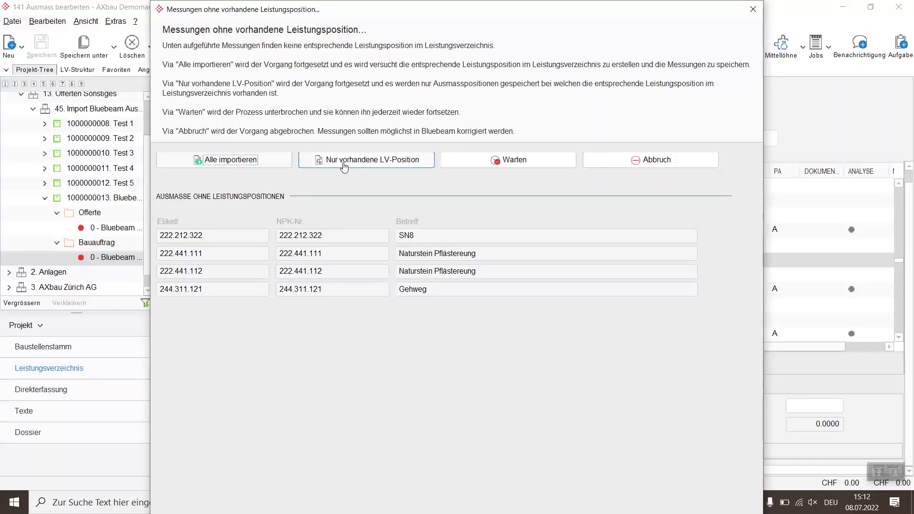
{"action": "left_click", "coordinate": [382, 164]}
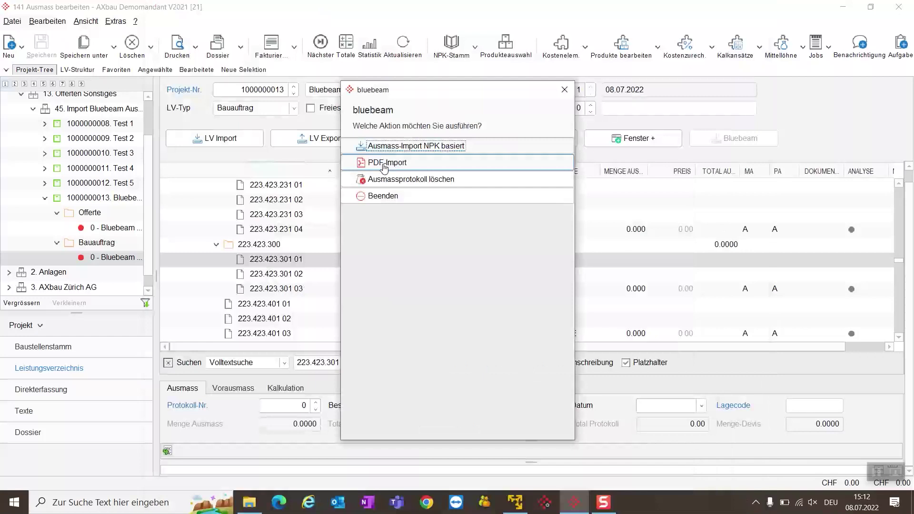
{"action": "left_click", "coordinate": [383, 202]}
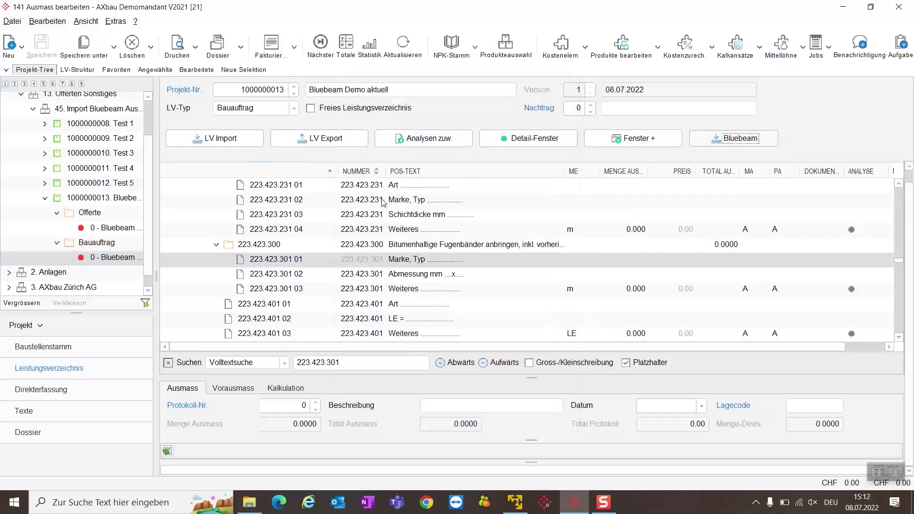
{"action": "left_click", "coordinate": [52, 396]}
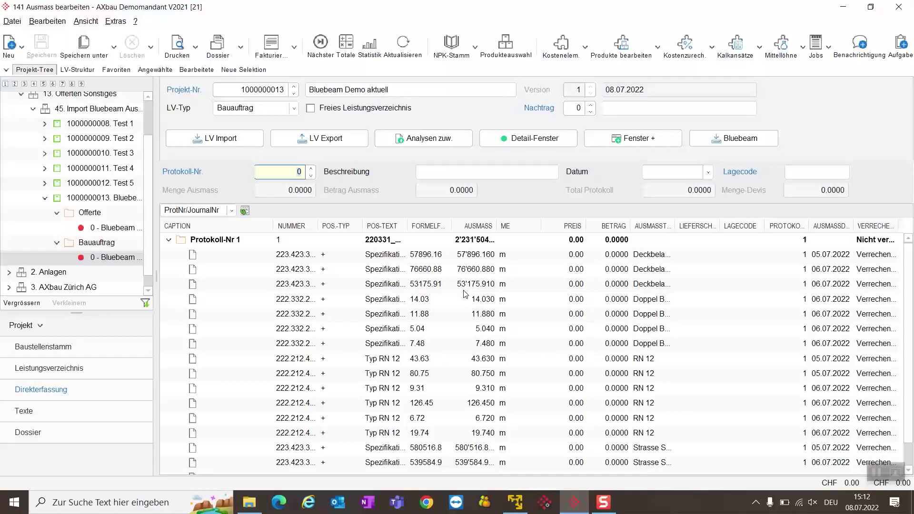
Step: Switch to Bluebeam Revu and start a PDF summary of the markup list
{"action": "left_click", "coordinate": [515, 508]}
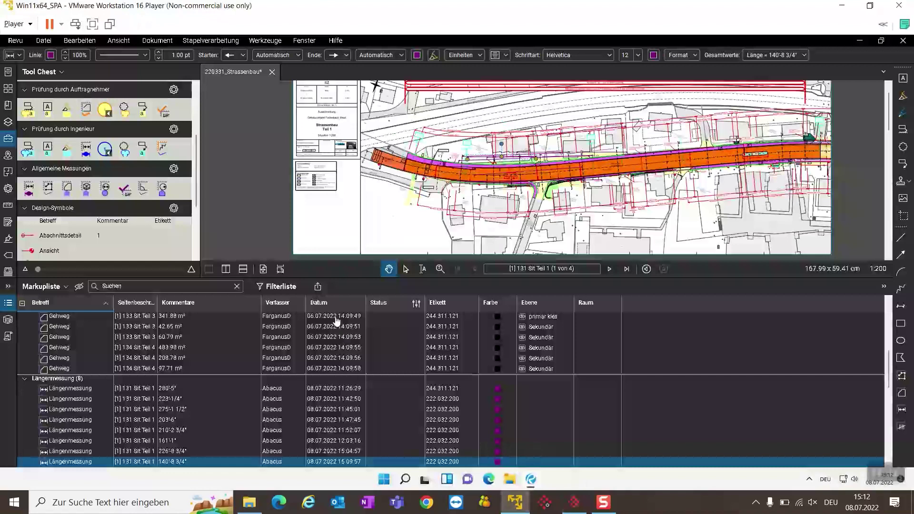
{"action": "left_click", "coordinate": [319, 288]}
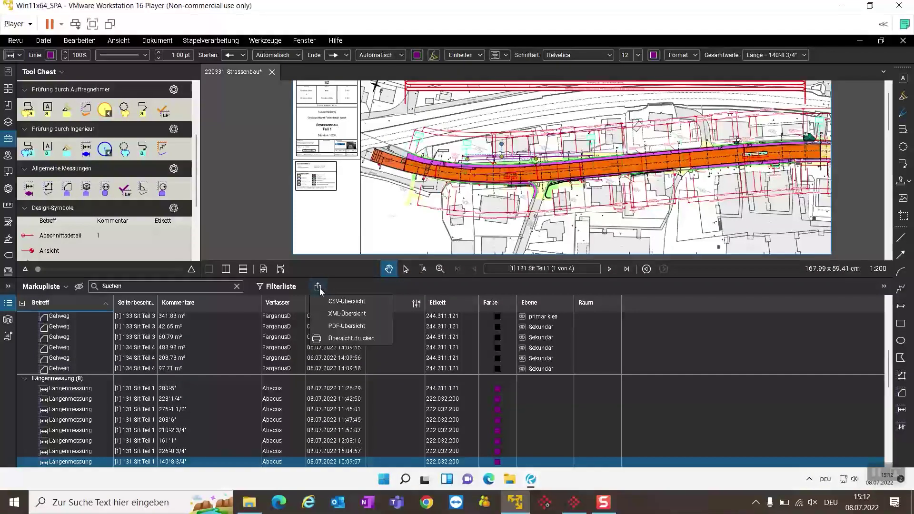
{"action": "left_click", "coordinate": [335, 327]}
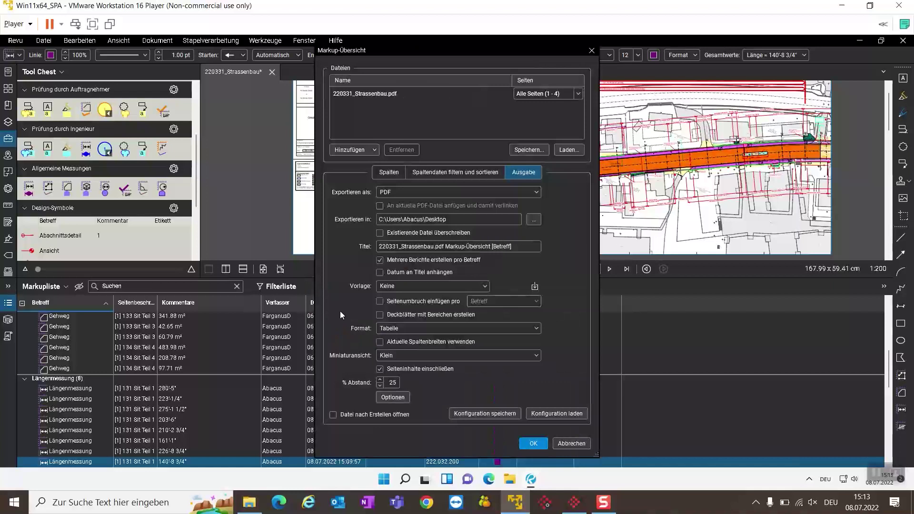
Step: Limit the PDF summary's columns to Betreff, Etikett, Seitenbeschriftung and Datum
{"action": "left_click", "coordinate": [392, 173]}
{"action": "left_click", "coordinate": [345, 192]}
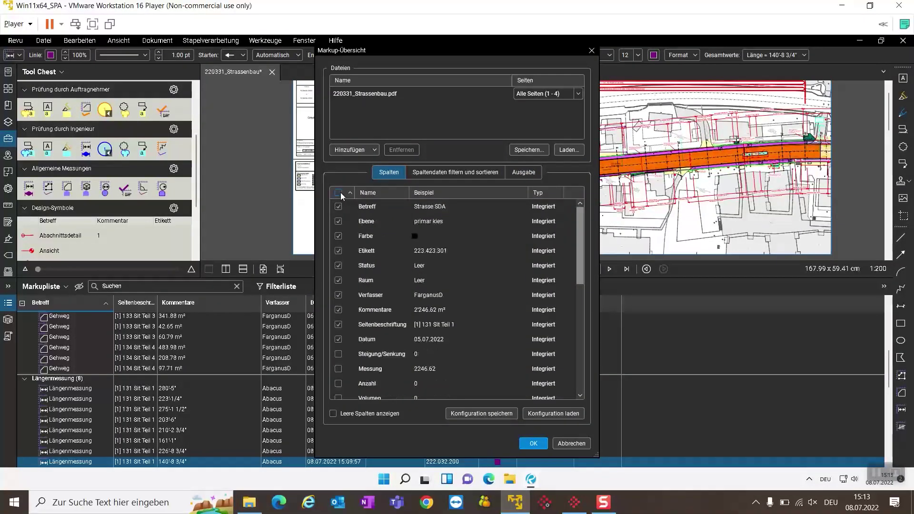
{"action": "left_click", "coordinate": [339, 192]}
{"action": "left_click", "coordinate": [338, 206]}
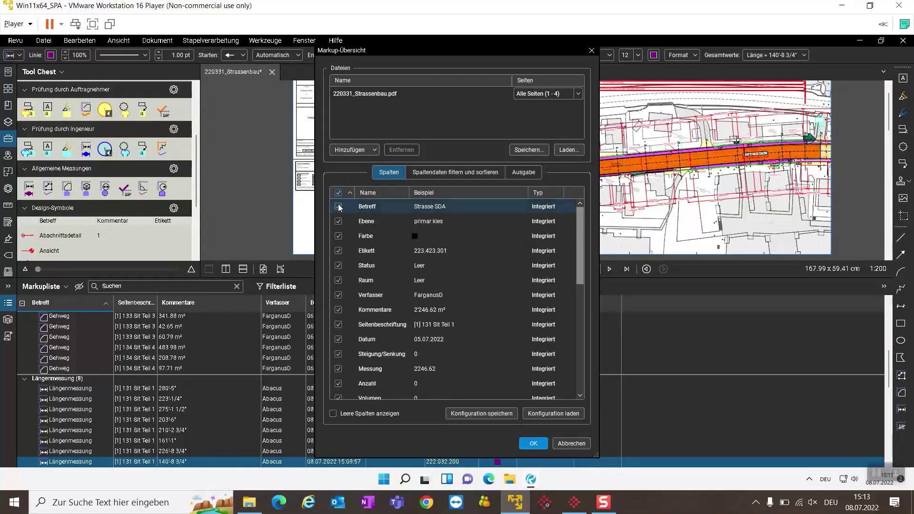
{"action": "left_click", "coordinate": [338, 207]}
{"action": "left_click", "coordinate": [339, 208]}
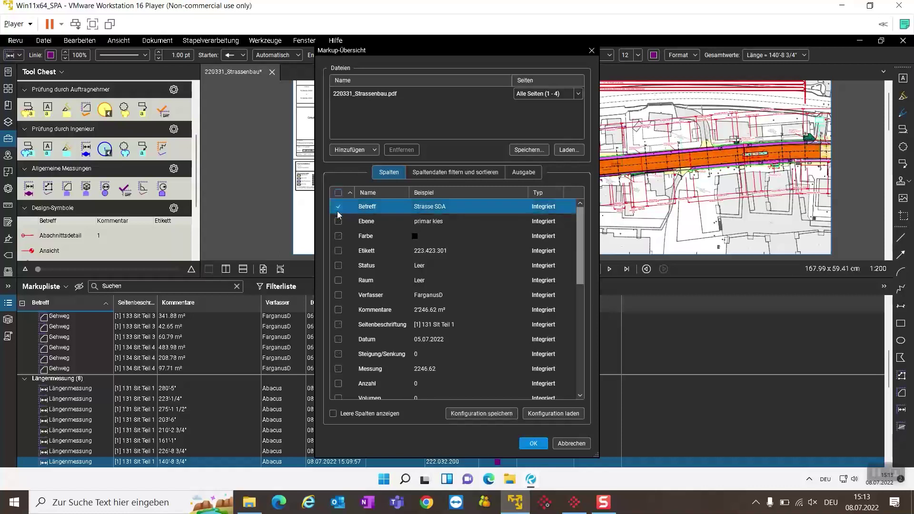
{"action": "left_click", "coordinate": [339, 252]}
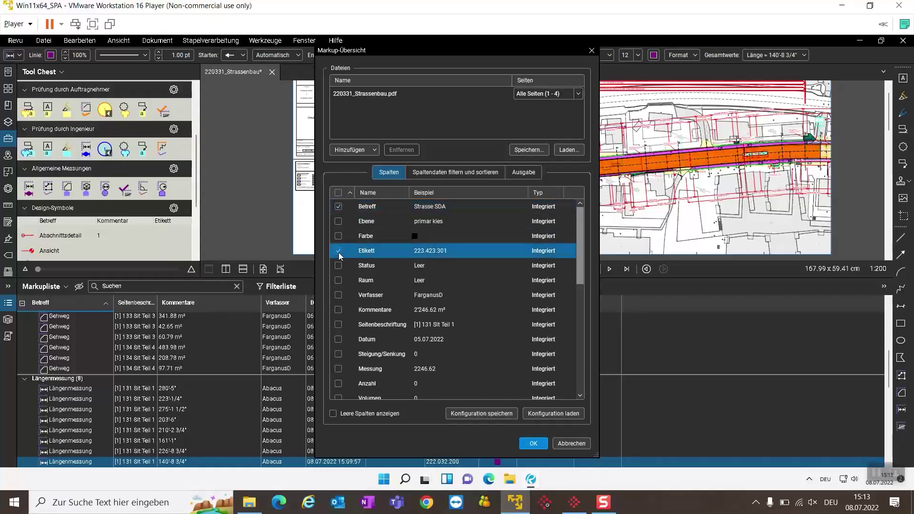
{"action": "left_click", "coordinate": [339, 325]}
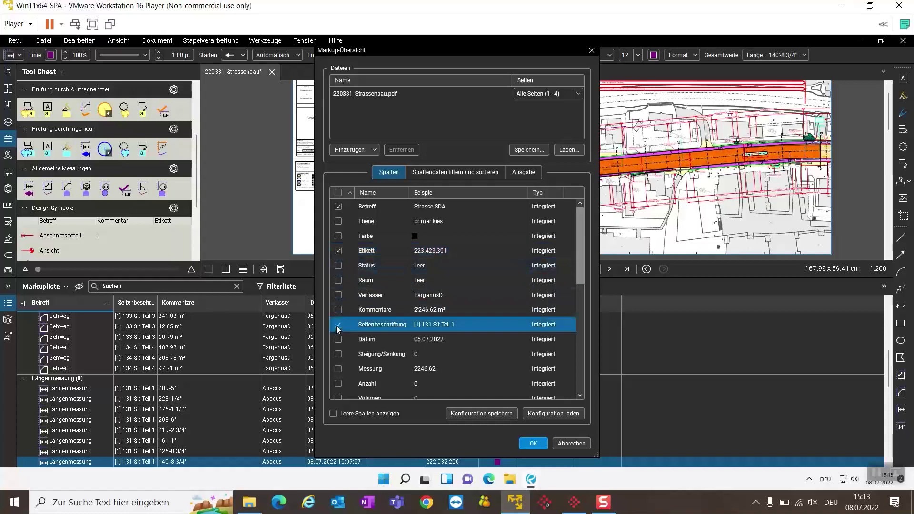
{"action": "left_click", "coordinate": [338, 339]}
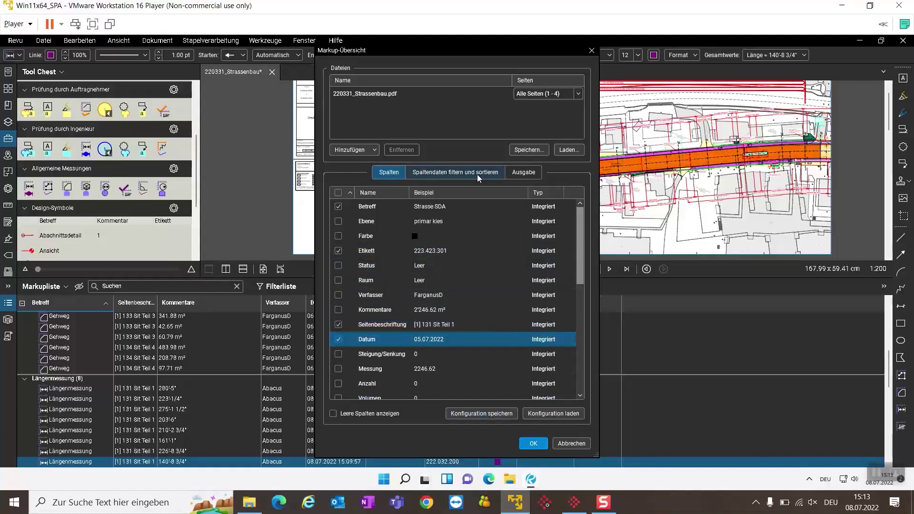
Step: Sort the PDF summary's data by Etikett
{"action": "left_click", "coordinate": [524, 175]}
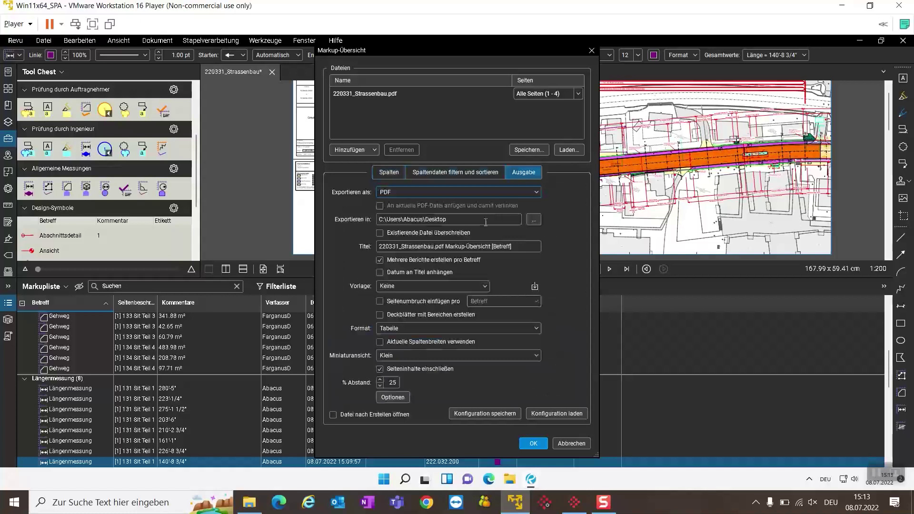
{"action": "left_click", "coordinate": [445, 171]}
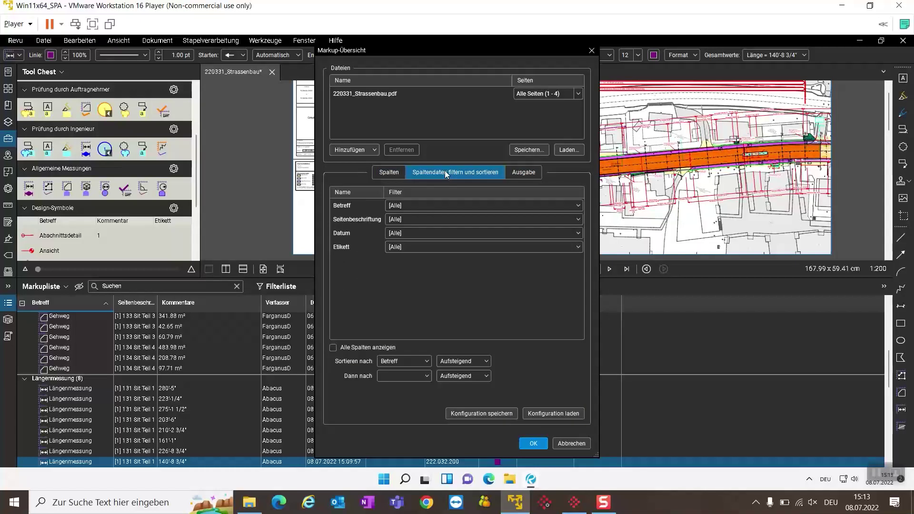
{"action": "left_click", "coordinate": [418, 362]}
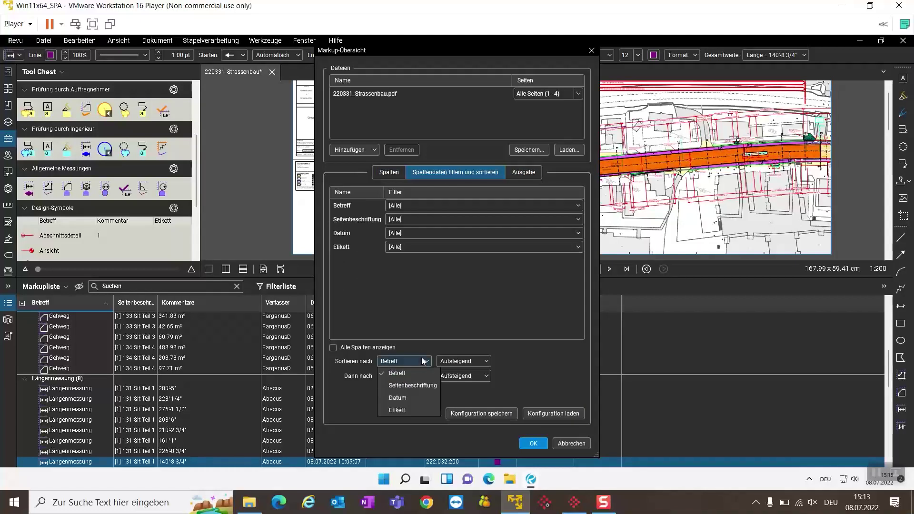
{"action": "left_click", "coordinate": [406, 410]}
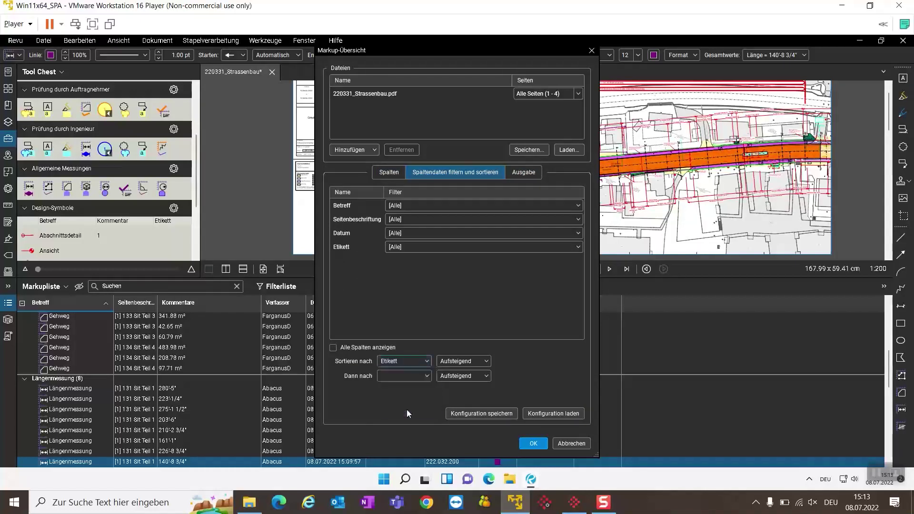
Step: Shorten the PDF summary's output title to only the placeholder [Etikett]
{"action": "left_click", "coordinate": [533, 177]}
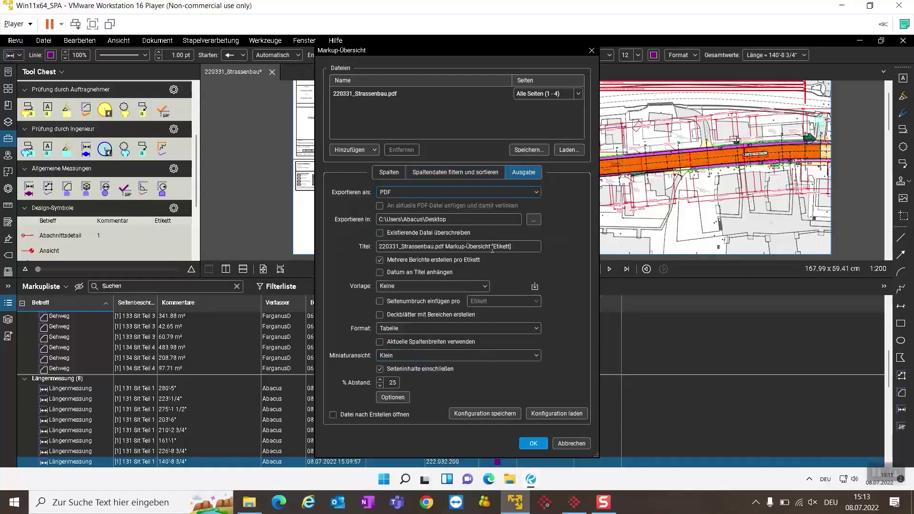
{"action": "left_click_drag", "start_coordinate": [490, 246], "coordinate": [348, 253]}
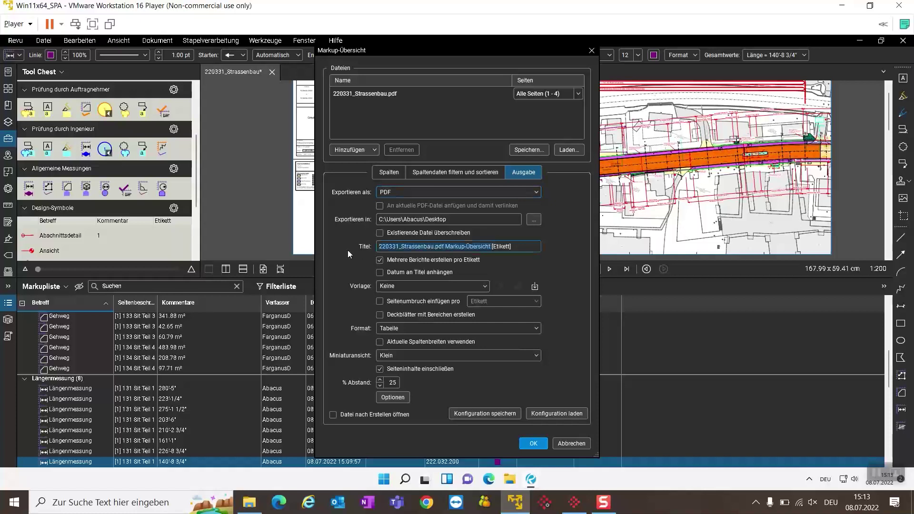
{"action": "key", "text": "BackSpace"}
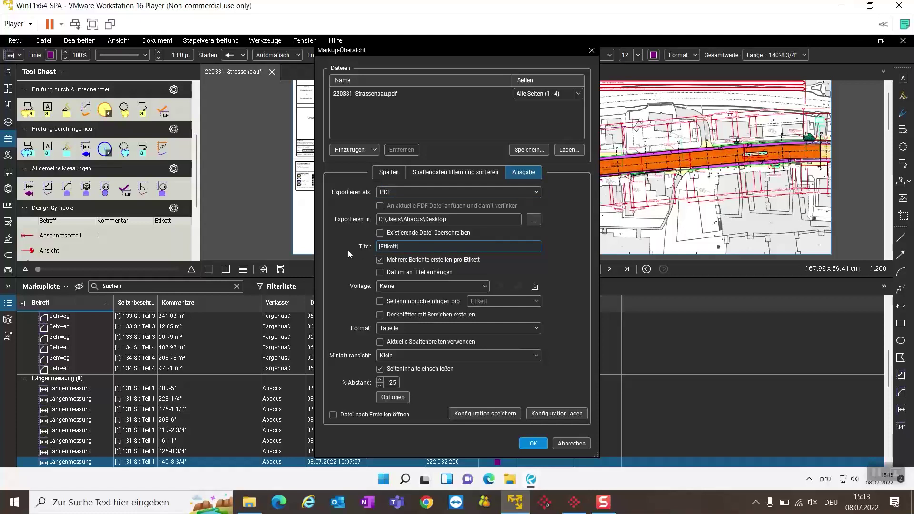
Step: Try to generate the PDF summary reports per Etikett, cancelling the processing while it runs
{"action": "left_click", "coordinate": [533, 444]}
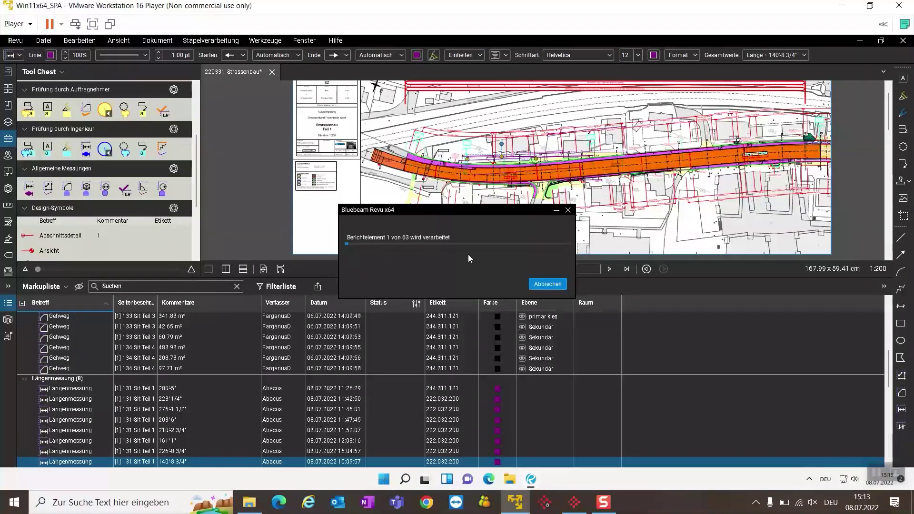
{"action": "left_click", "coordinate": [547, 284]}
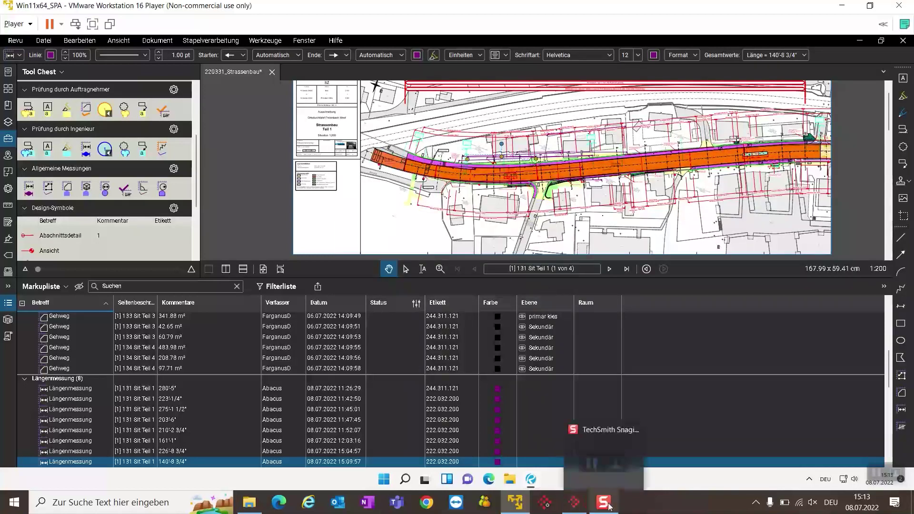
Step: Switch to AXbau and import the Bluebeam PDFs from the Export_Bluebeam folder into protocol 1, 220331_Strassenbau.pdf
{"action": "left_click", "coordinate": [589, 461]}
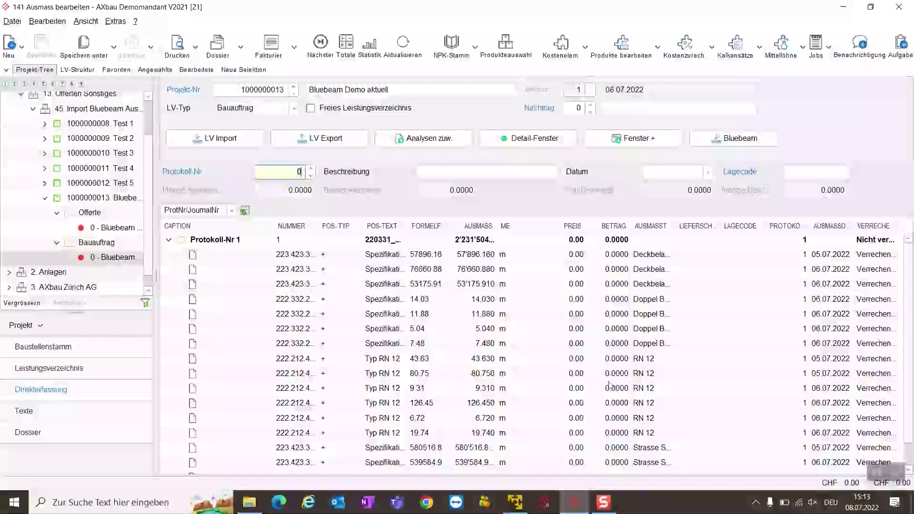
{"action": "left_click", "coordinate": [736, 140]}
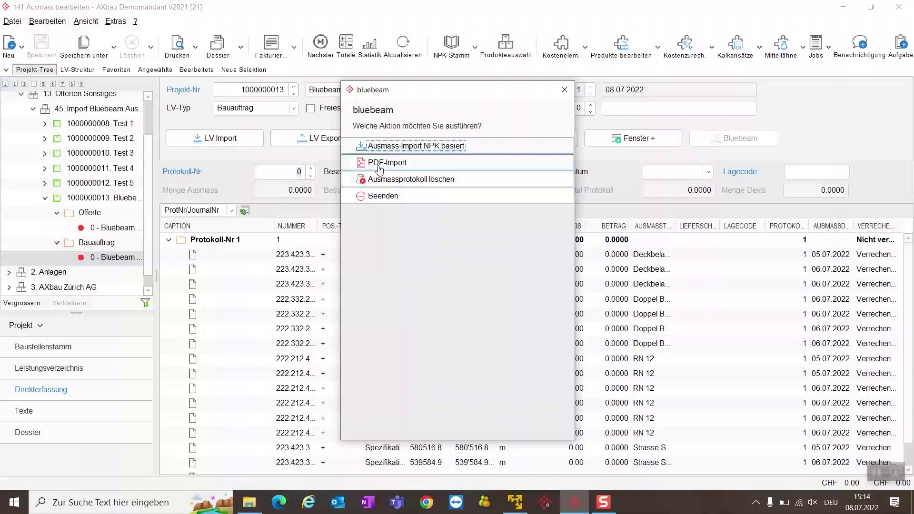
{"action": "left_click", "coordinate": [379, 166]}
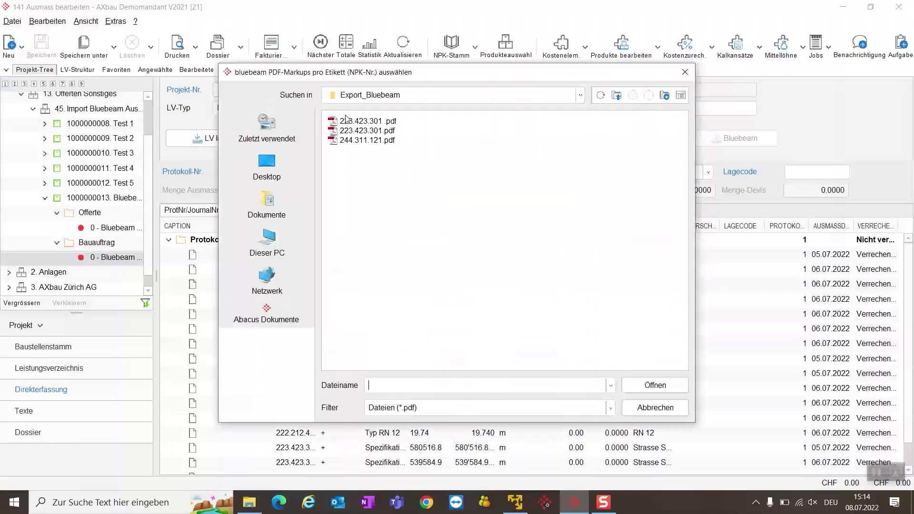
{"action": "left_click", "coordinate": [377, 122]}
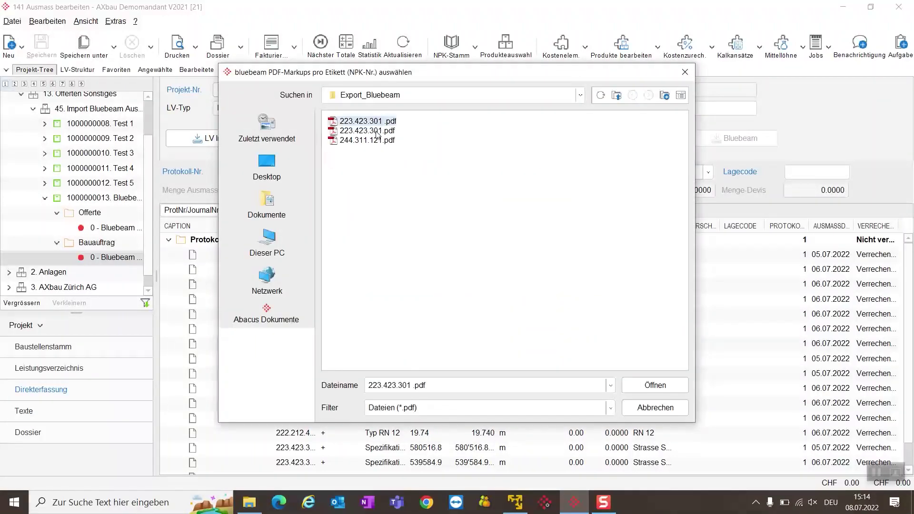
{"action": "left_click", "coordinate": [378, 140], "text": "shift"}
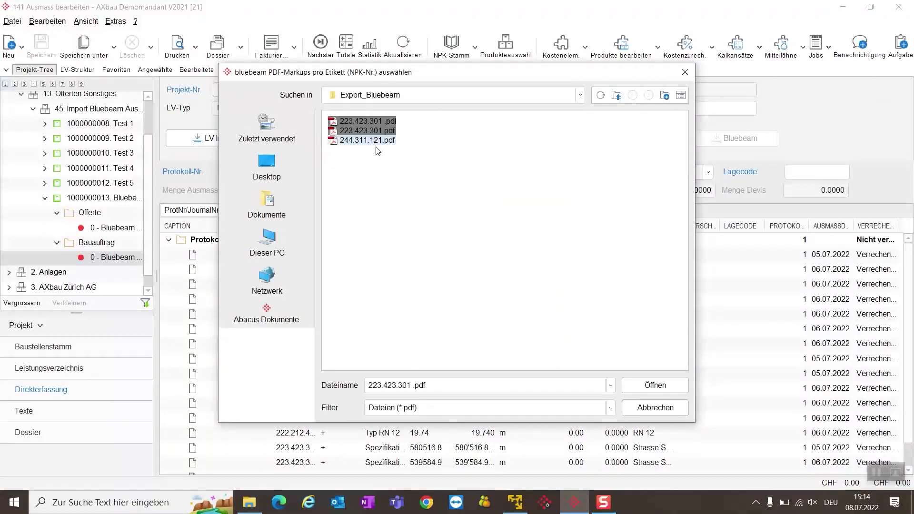
{"action": "left_click", "coordinate": [655, 385]}
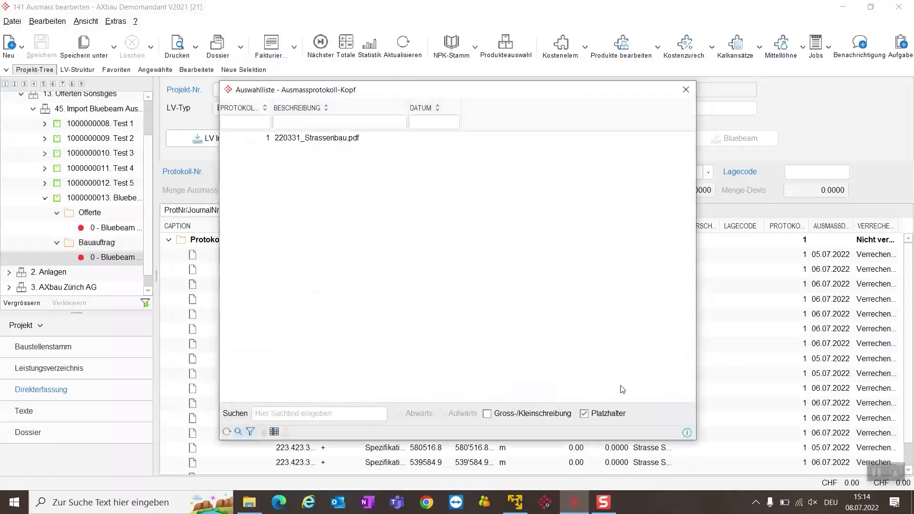
{"action": "double_click", "coordinate": [303, 140]}
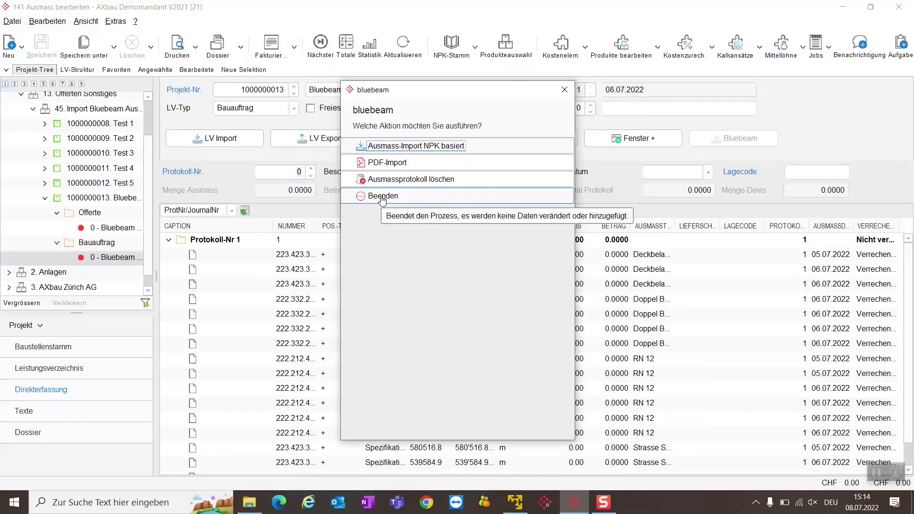
{"action": "left_click", "coordinate": [381, 198]}
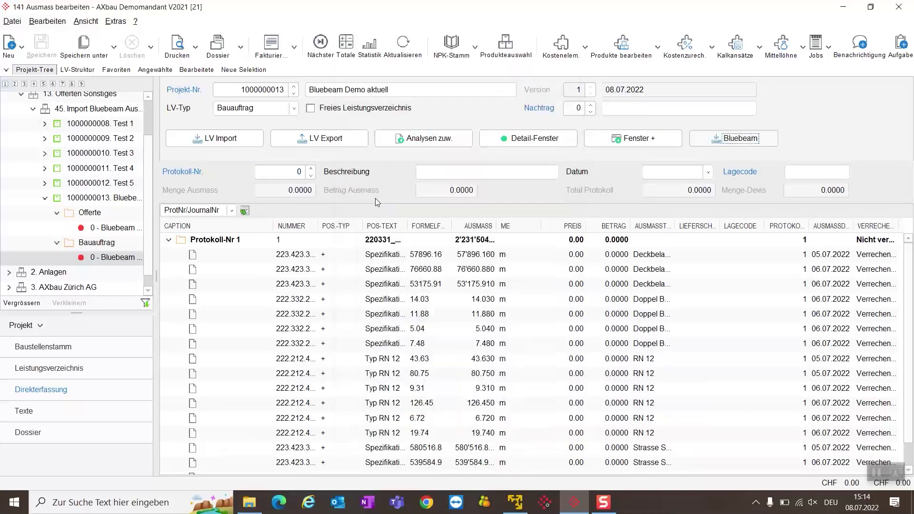
Step: Open the Leistungsverzeichnis and examine the positions in chapters 223 and 244 for imported quantities and attached documents
{"action": "left_click", "coordinate": [57, 369]}
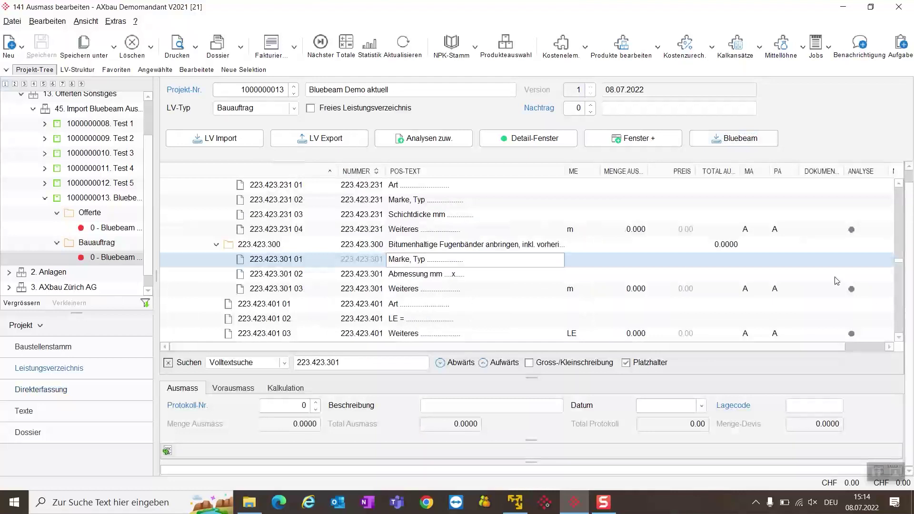
{"action": "scroll", "coordinate": [828, 274], "scroll_direction": "down", "scroll_amount": 1}
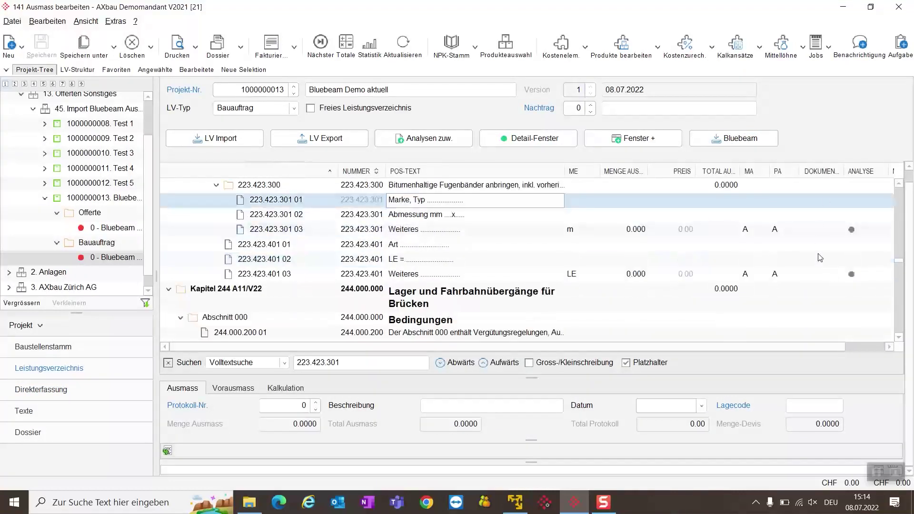
{"action": "scroll", "coordinate": [819, 258], "scroll_direction": "down", "scroll_amount": 1}
{"action": "scroll", "coordinate": [820, 258], "scroll_direction": "up", "scroll_amount": 15}
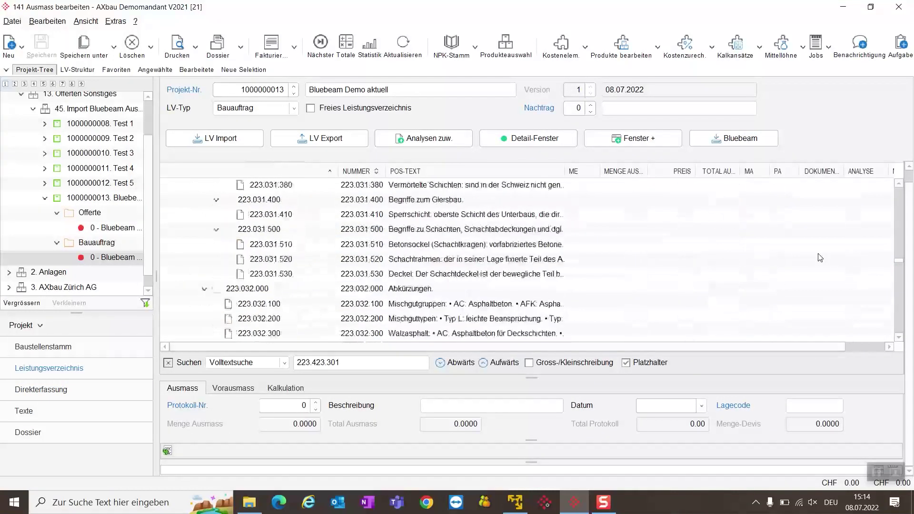
{"action": "scroll", "coordinate": [819, 258], "scroll_direction": "down", "scroll_amount": 20}
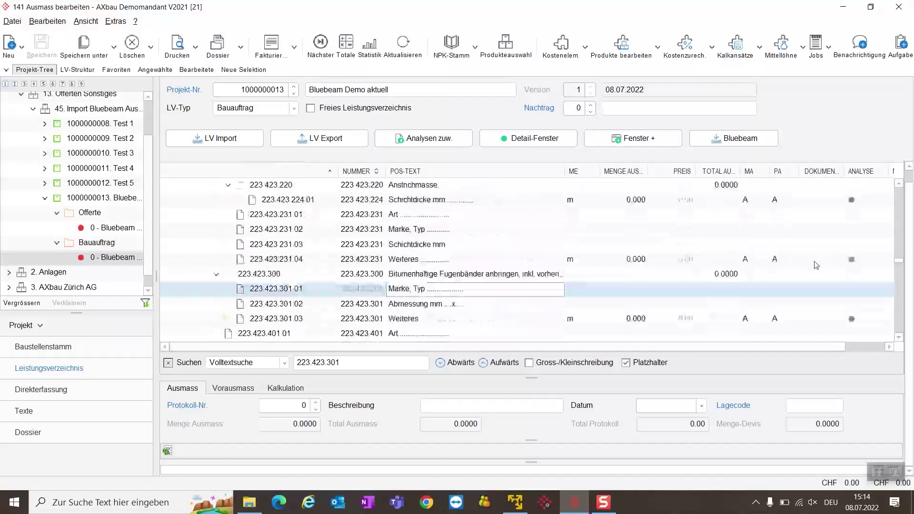
{"action": "scroll", "coordinate": [812, 271], "scroll_direction": "down", "scroll_amount": 12}
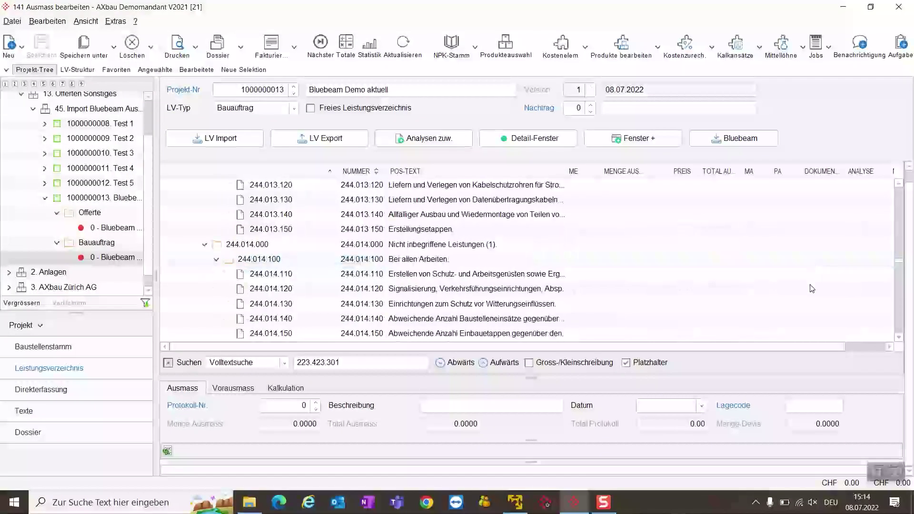
{"action": "scroll", "coordinate": [811, 295], "scroll_direction": "down", "scroll_amount": 15}
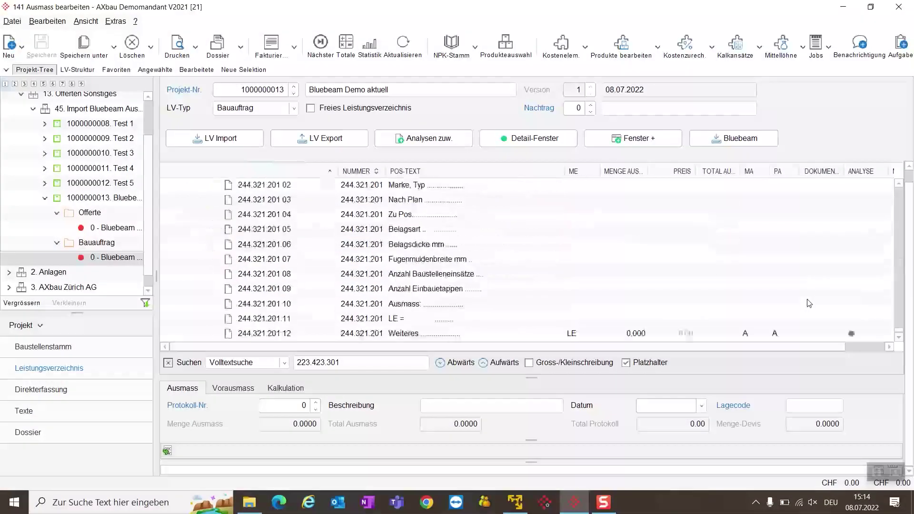
{"action": "scroll", "coordinate": [808, 303], "scroll_direction": "up", "scroll_amount": 10}
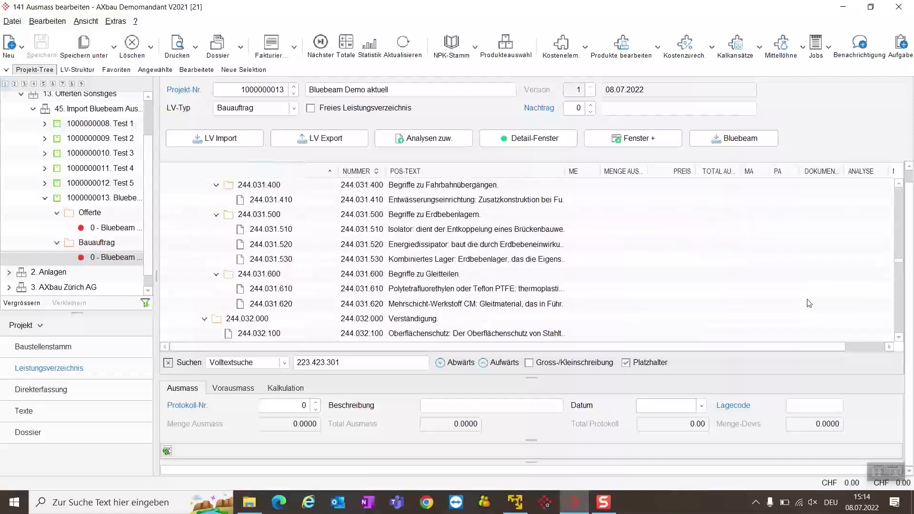
{"action": "scroll", "coordinate": [809, 303], "scroll_direction": "down", "scroll_amount": 8}
{"action": "scroll", "coordinate": [809, 304], "scroll_direction": "down", "scroll_amount": 3}
{"action": "scroll", "coordinate": [807, 306], "scroll_direction": "up", "scroll_amount": 10}
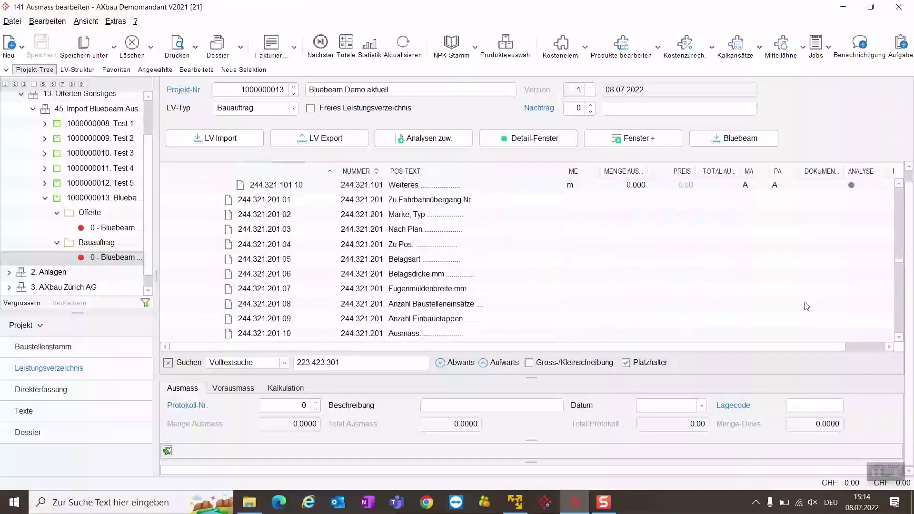
{"action": "scroll", "coordinate": [807, 305], "scroll_direction": "up", "scroll_amount": 10}
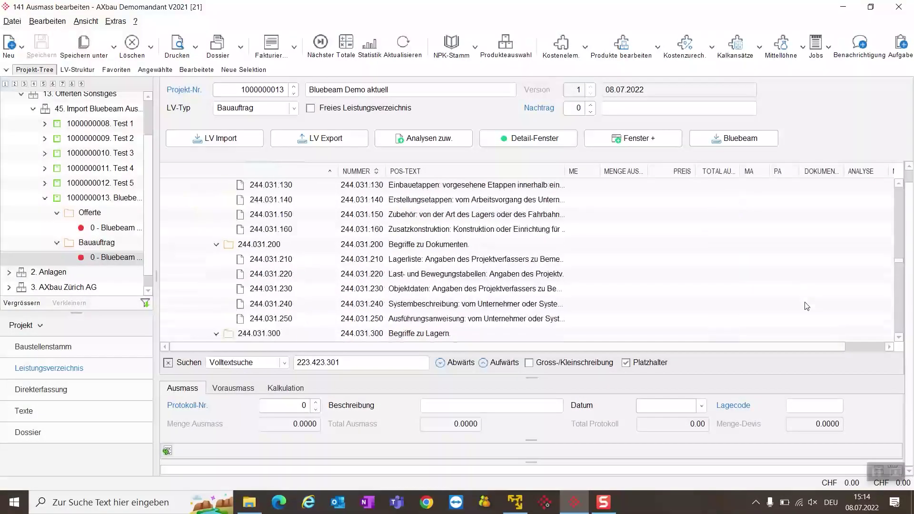
{"action": "left_click", "coordinate": [874, 473]}
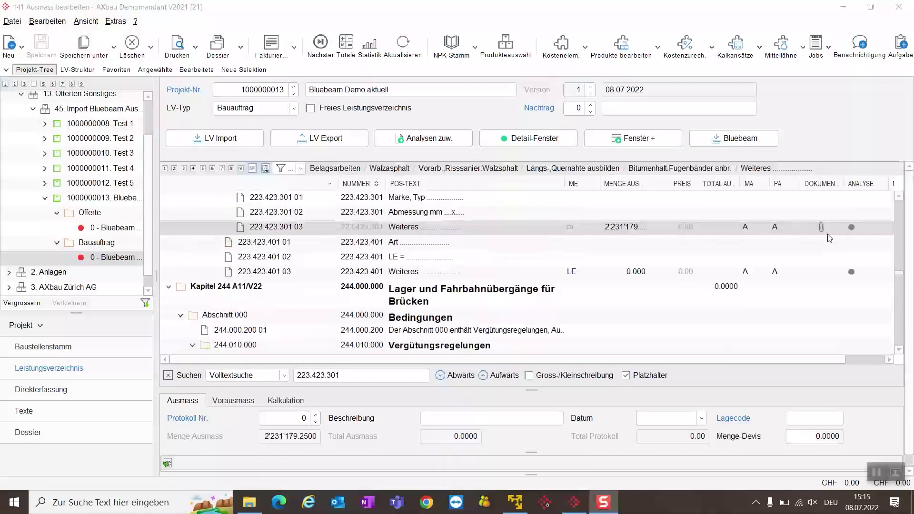
Step: View the first PDF attached to position 223.423.301 03 in Acrobat Reader, and close it along with the documents dialog
{"action": "left_click", "coordinate": [824, 234]}
{"action": "left_click", "coordinate": [822, 227]}
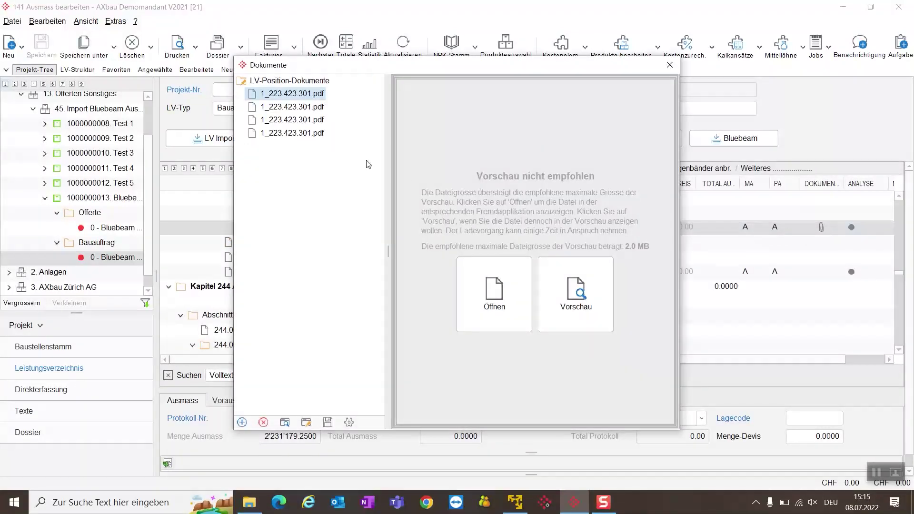
{"action": "left_click", "coordinate": [516, 310]}
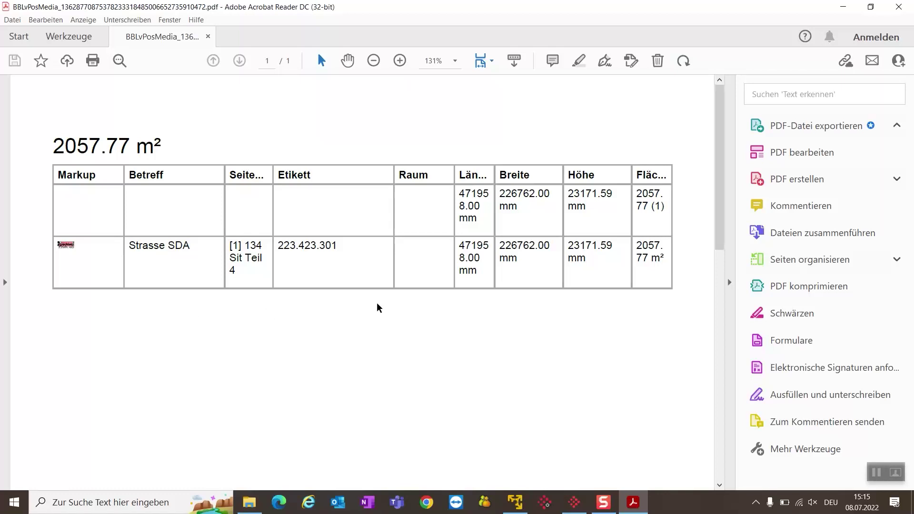
{"action": "left_click", "coordinate": [207, 36]}
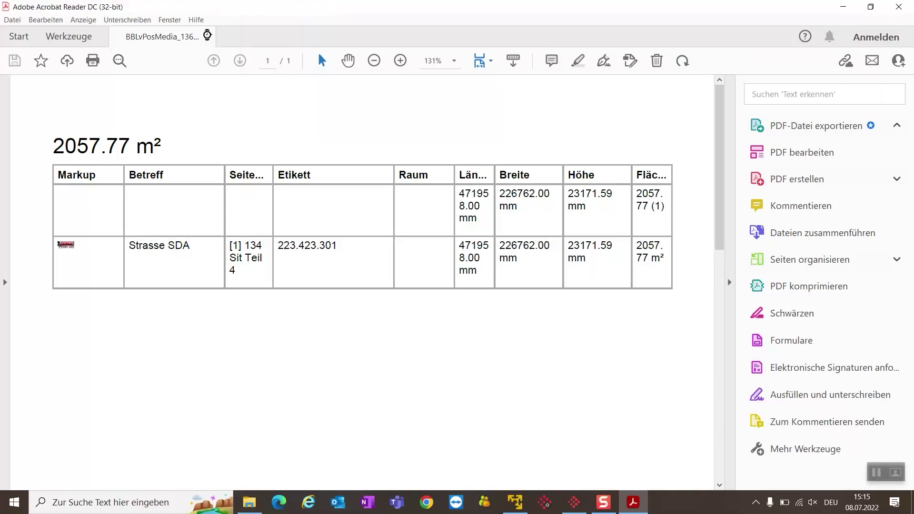
{"action": "left_click", "coordinate": [898, 6]}
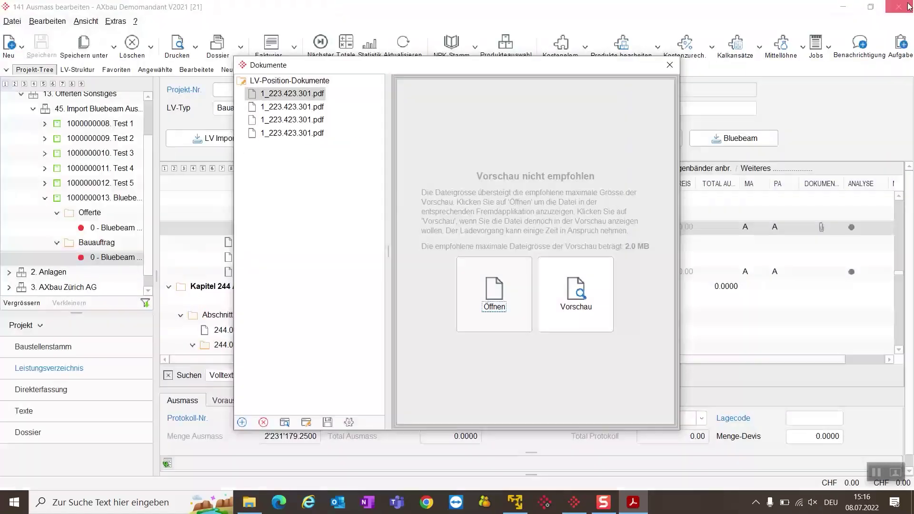
{"action": "left_click", "coordinate": [670, 65]}
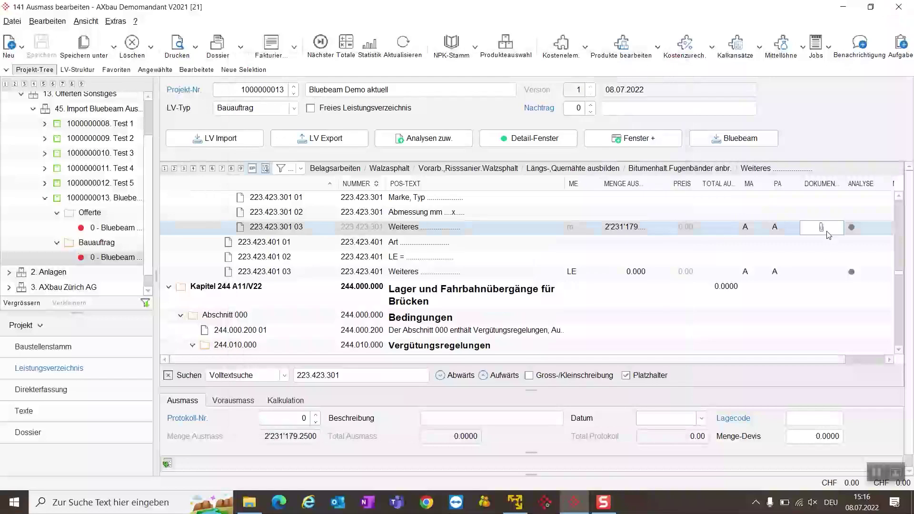